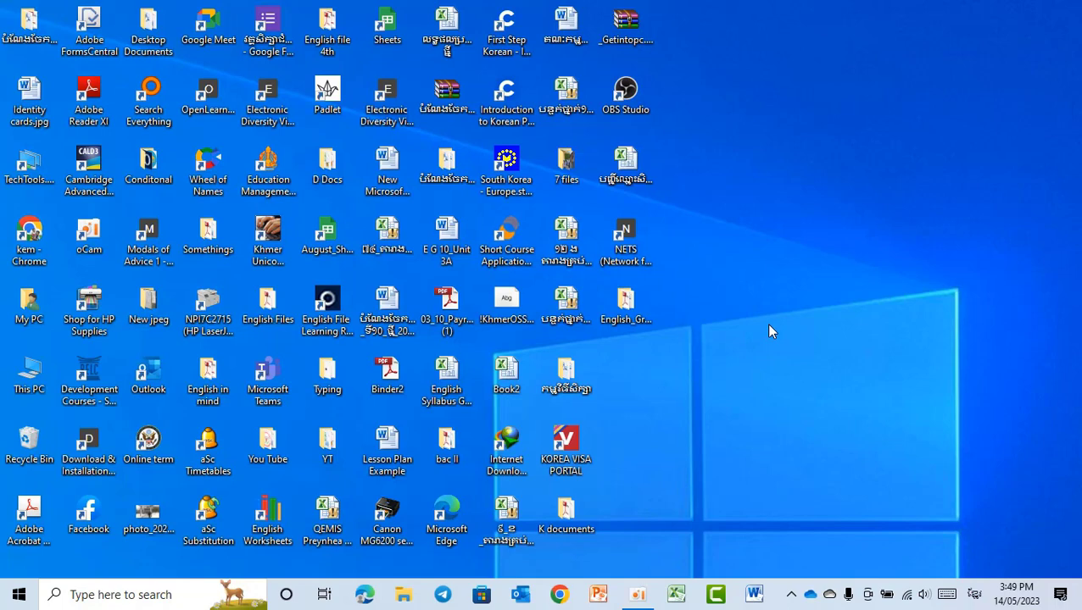
Step: Launch Excel and open the recent workbook 'Book1 EXAM MEY'
click(678, 596)
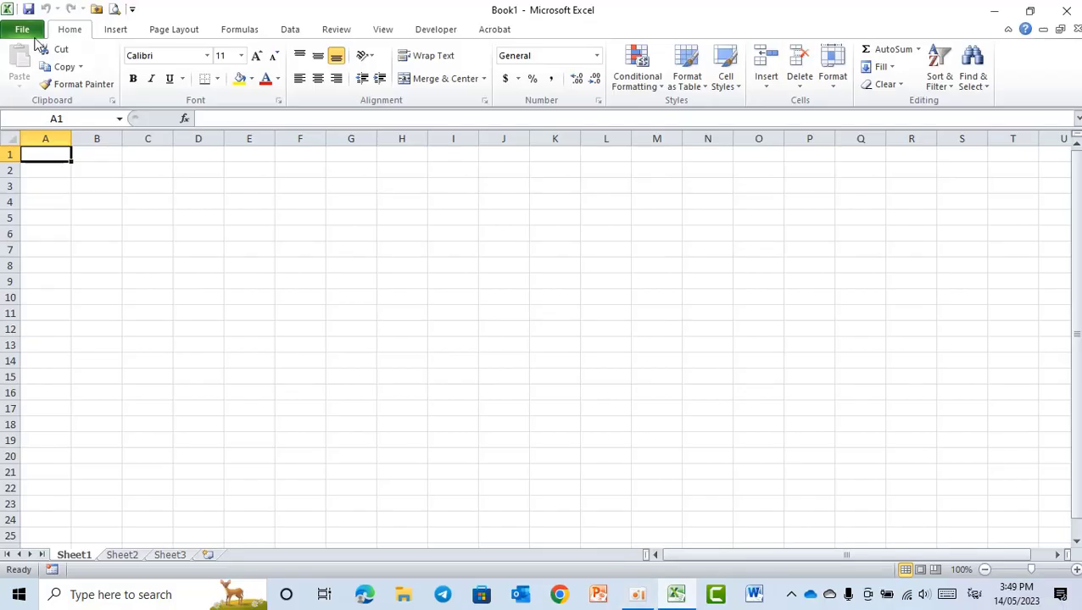
click(31, 34)
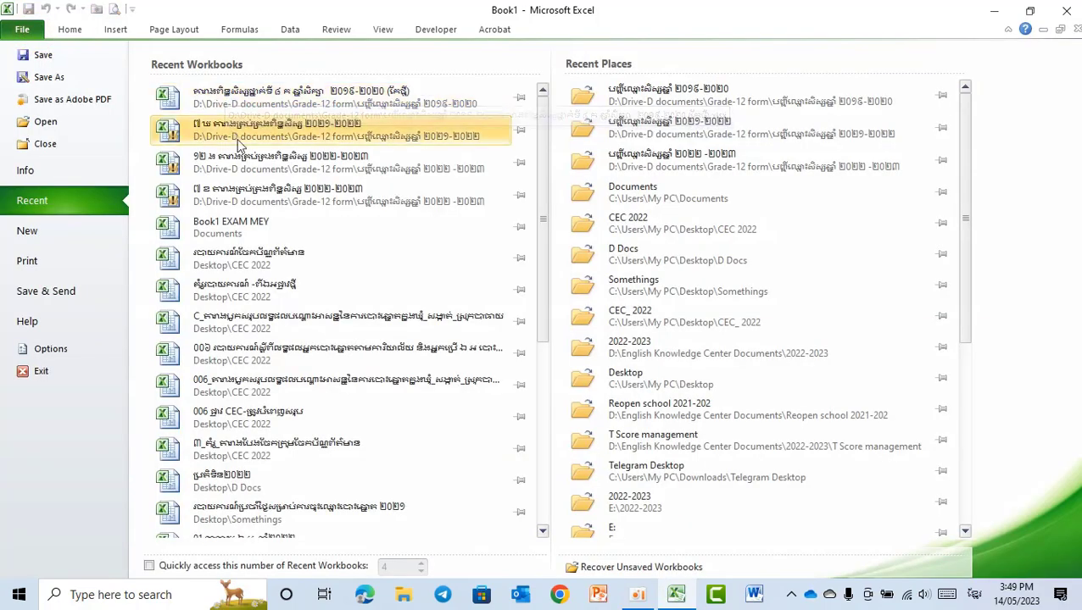
click(245, 222)
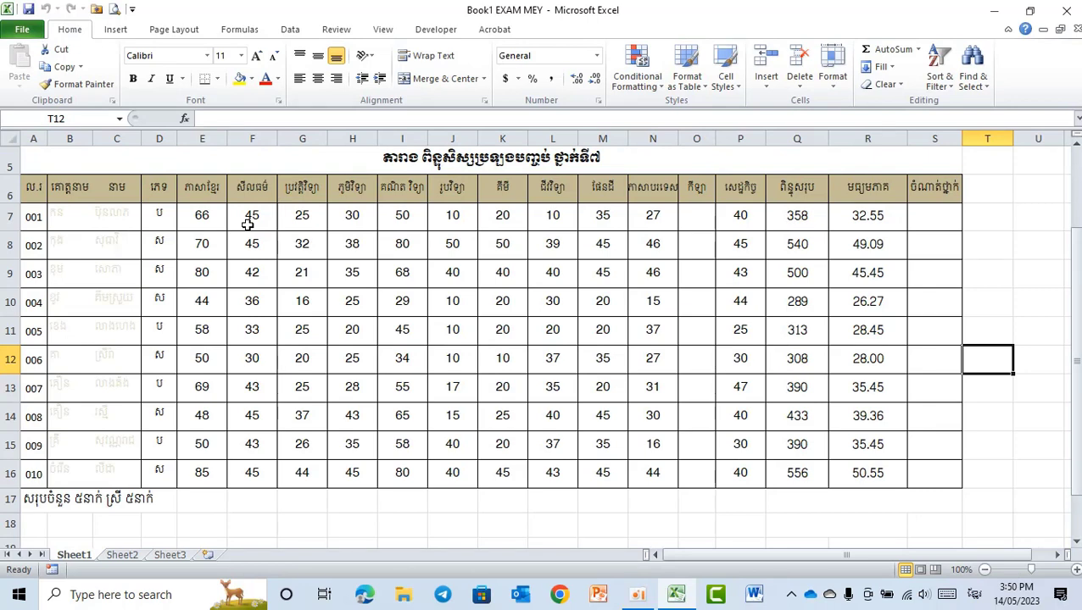
Step: Inspect the AVERAGE formula in R7, then cancel the edit so it still shows 32.55
click(871, 220)
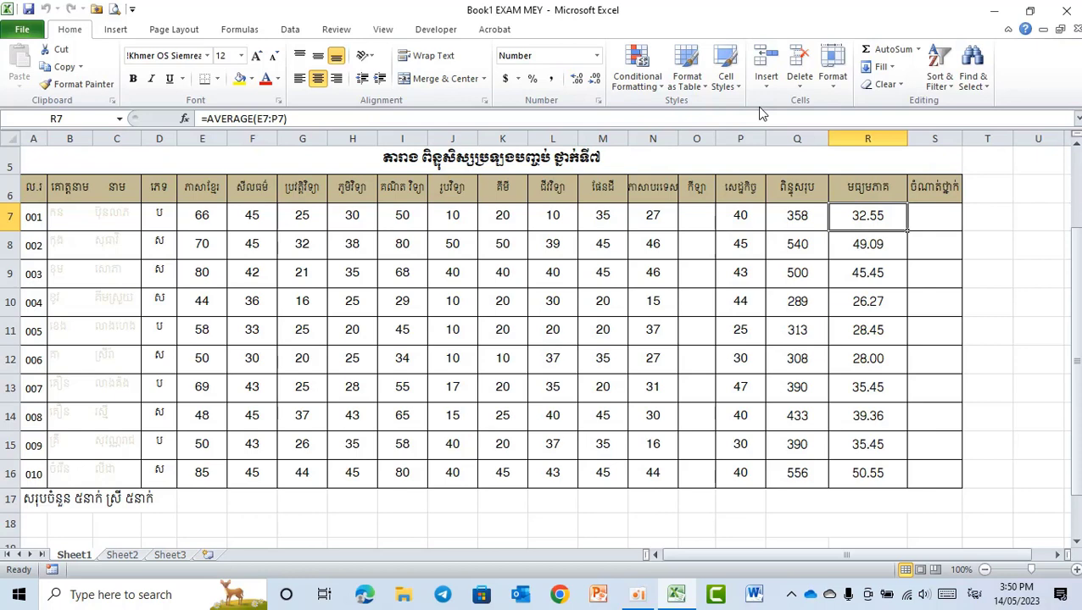
click(301, 119)
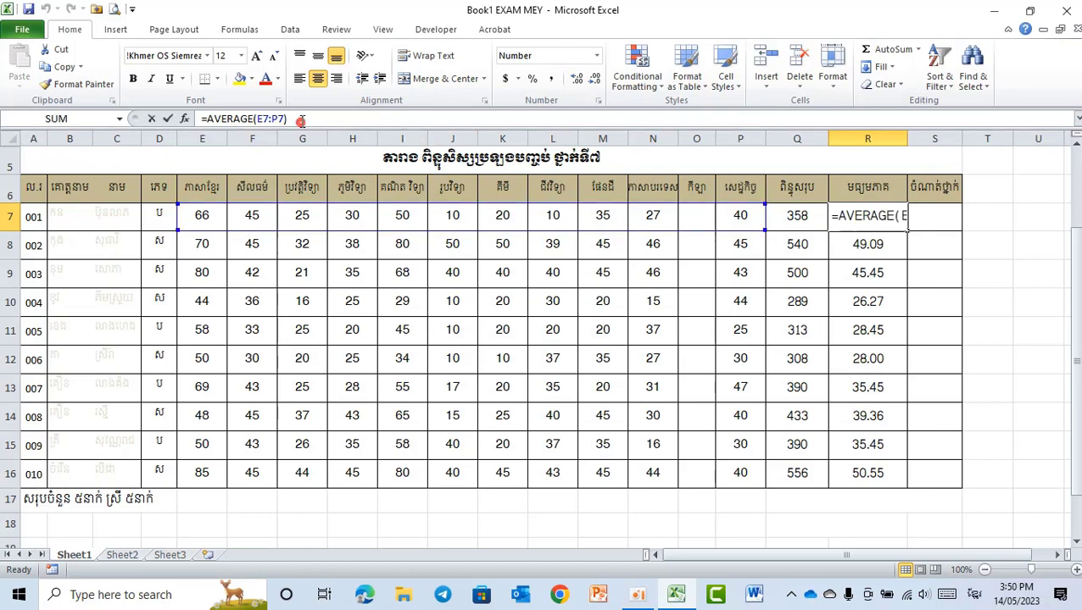
drag(301, 119, 196, 119)
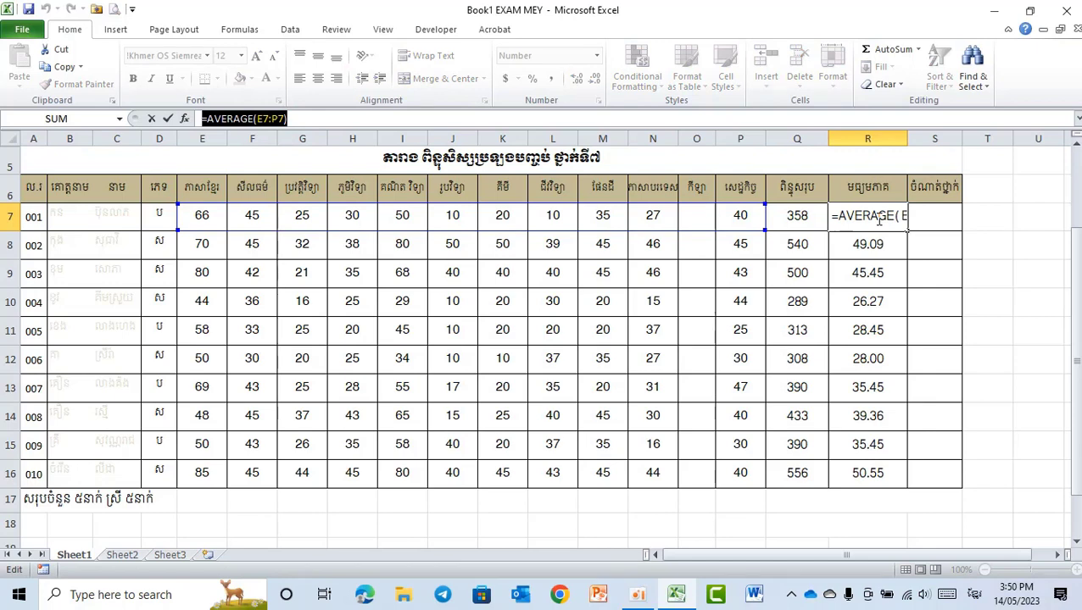
click(634, 161)
key(Escape)
click(635, 162)
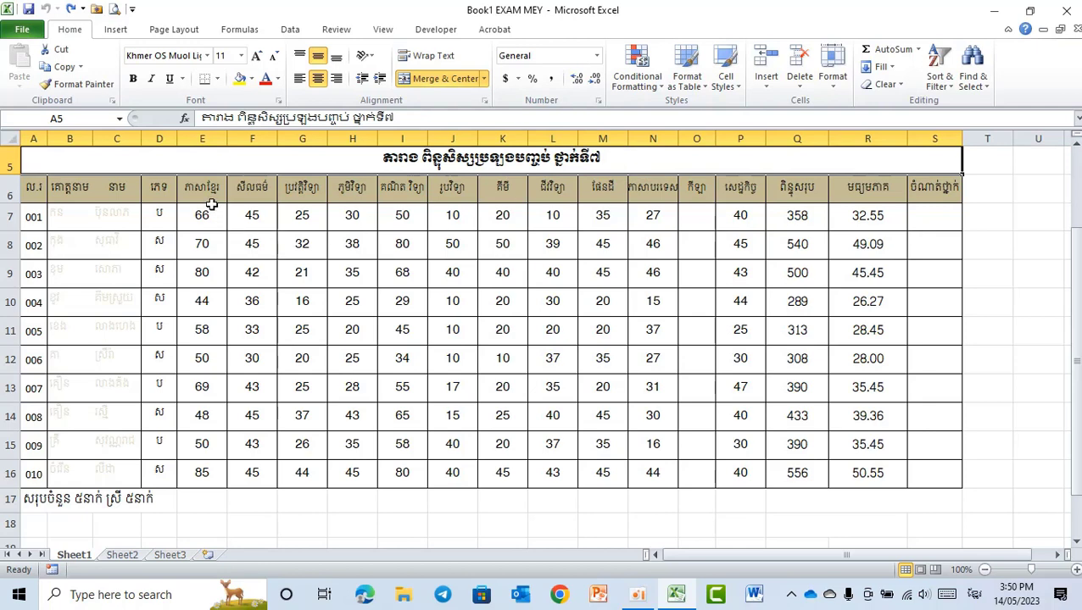
Step: Review the subject headers in row 6, from E6 through O6
click(205, 189)
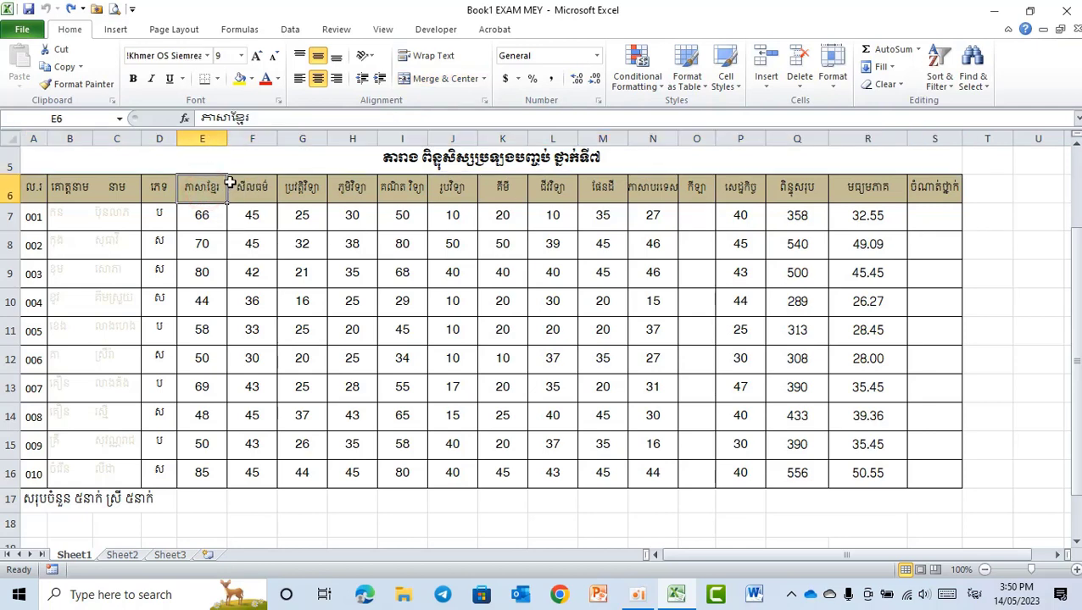
click(250, 186)
click(298, 190)
click(356, 194)
click(407, 192)
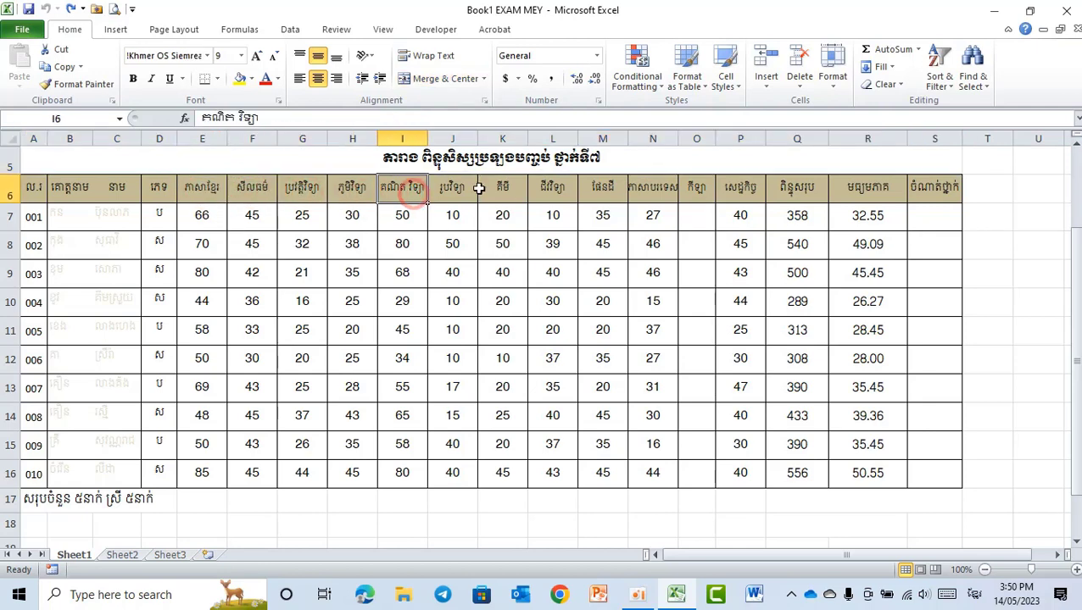
click(480, 188)
click(552, 185)
click(646, 183)
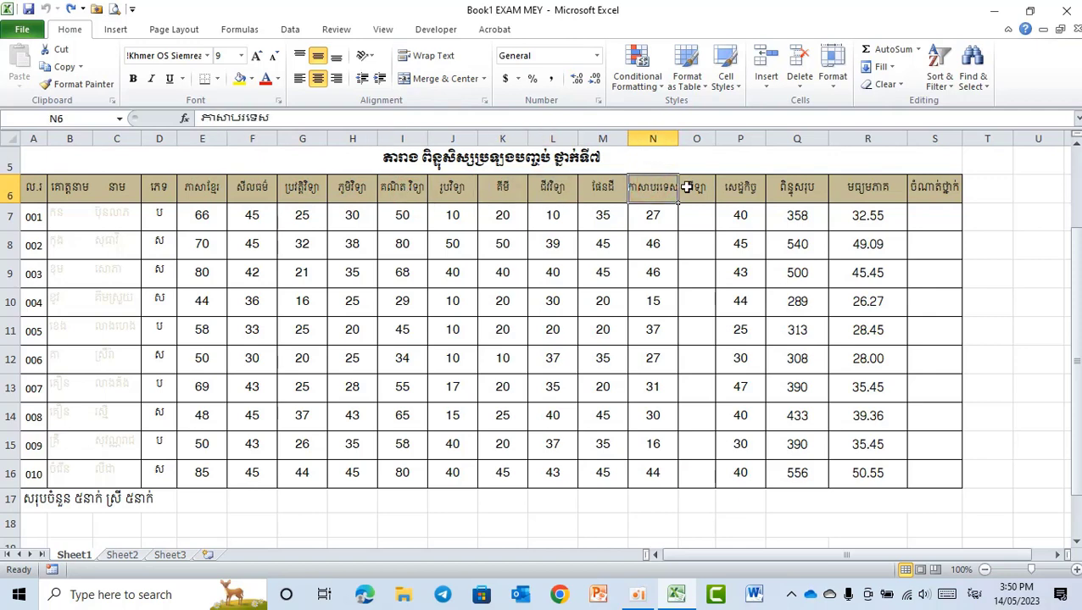
click(692, 187)
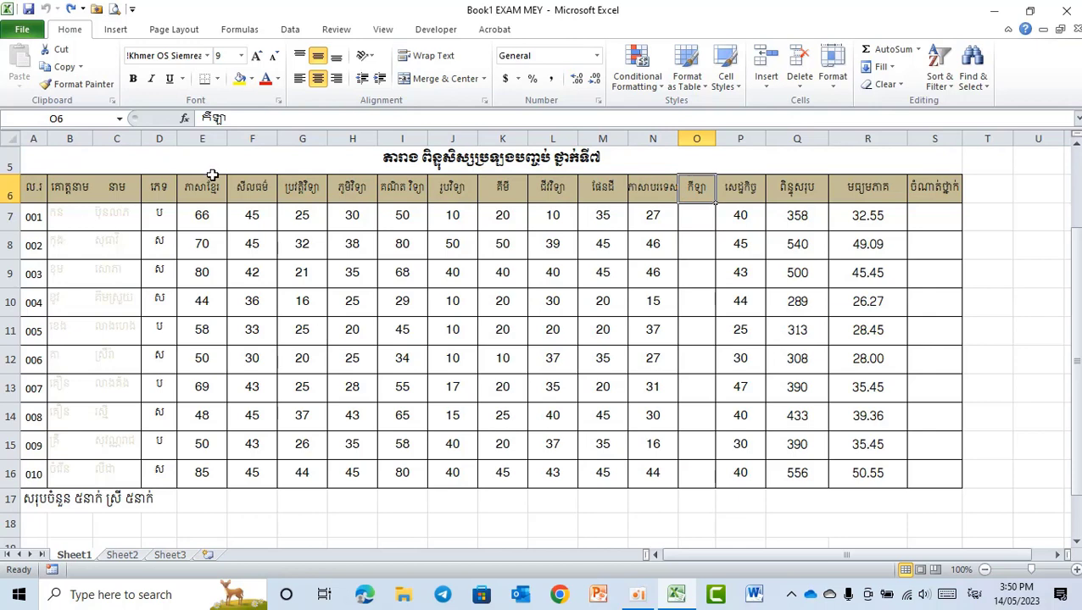
Step: Clear the old averages in R7:R16 and switch the keyboard input language for typing in R7
drag(852, 216, 843, 483)
key(Delete)
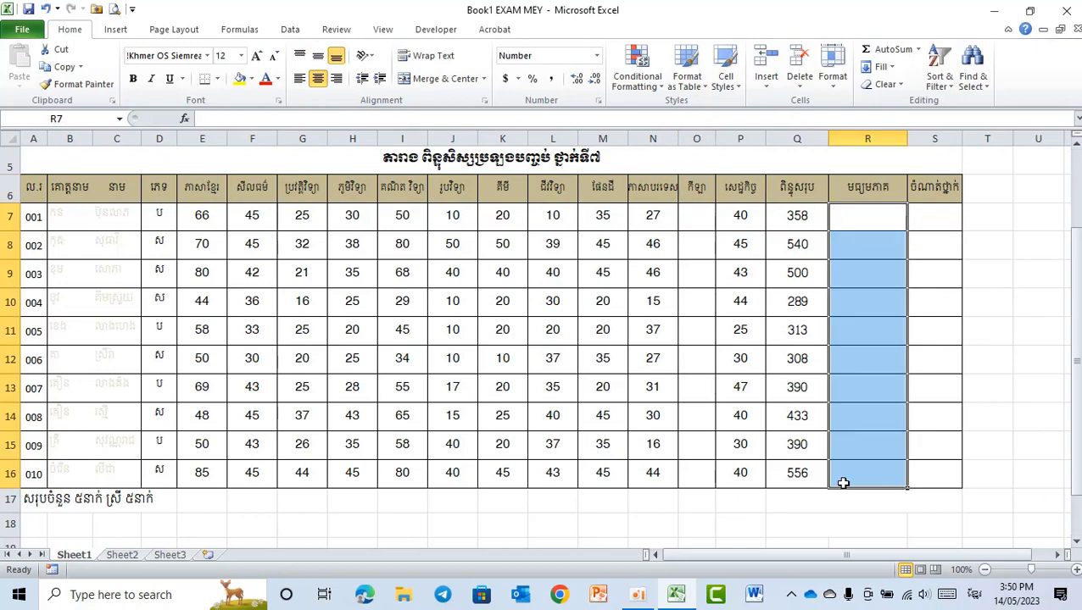
click(878, 218)
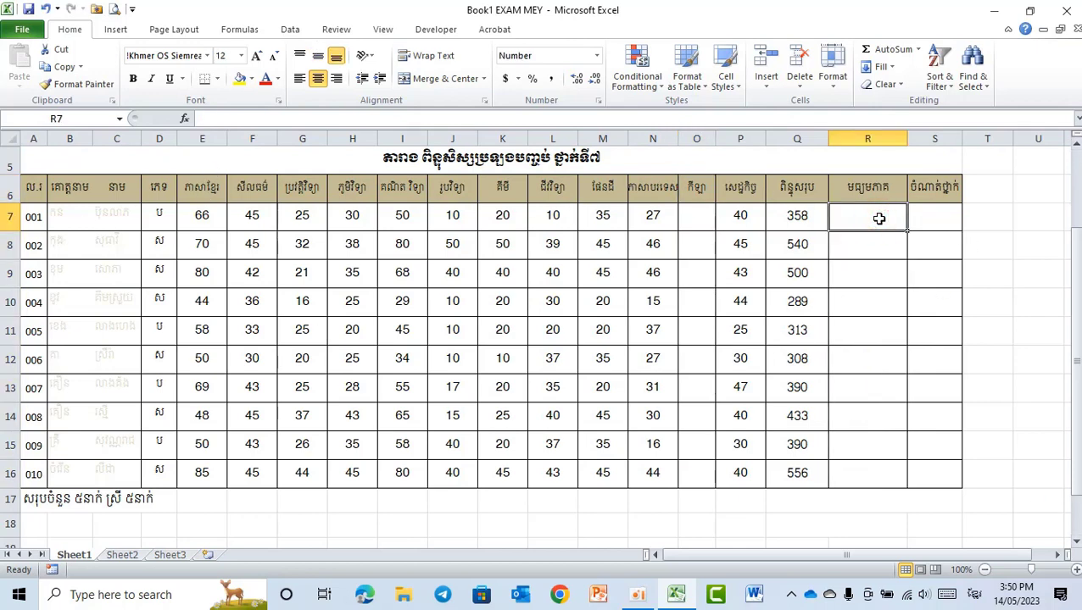
text(=)
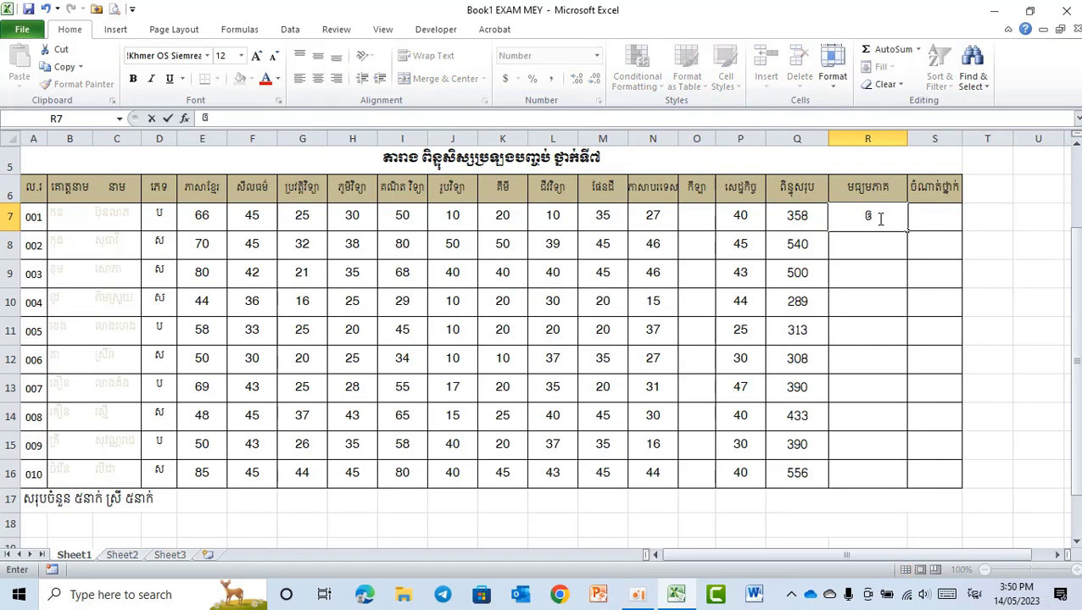
key(BackSpace)
key(alt+shift)
Step: Enter =AVERAGE(E7:P7) in R7, giving the first student's average of 32.55
text(=)
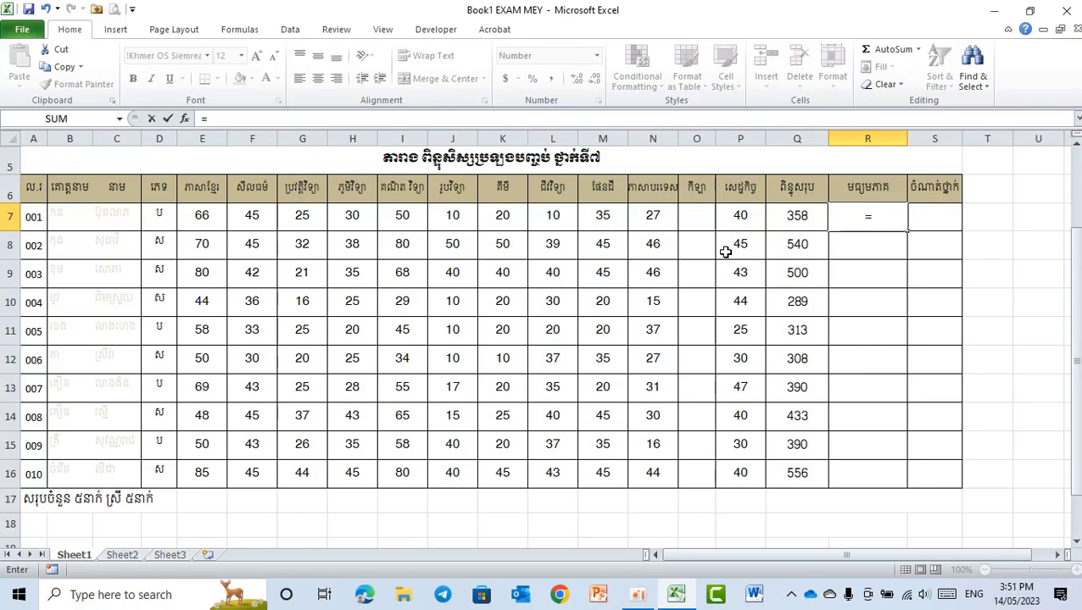
text(Ave)
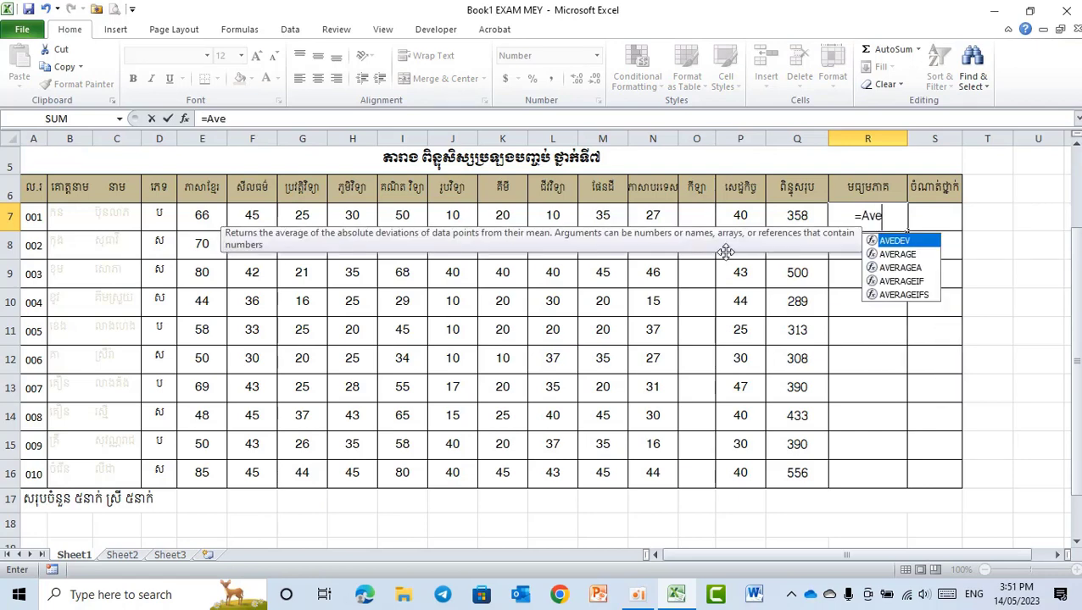
text(l)
key(BackSpace)
text(rag)
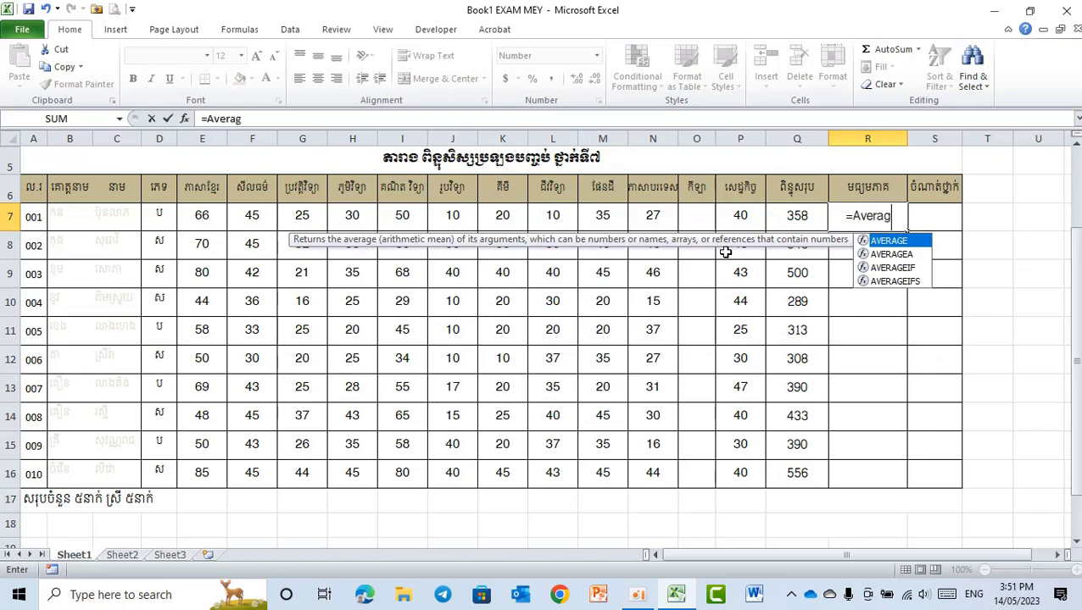
text(e()
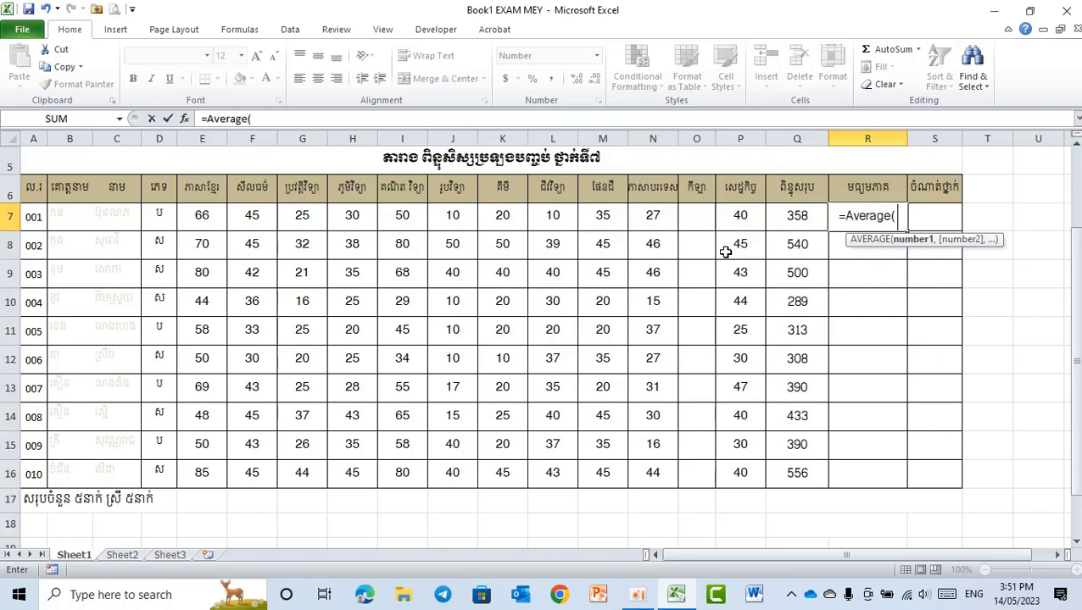
drag(200, 218, 716, 223)
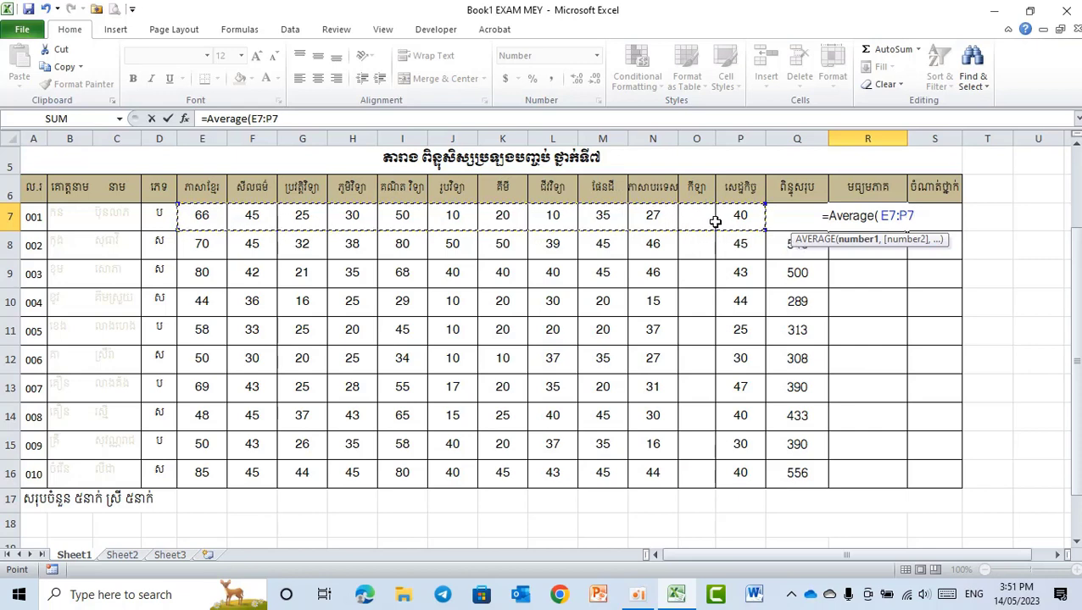
text())
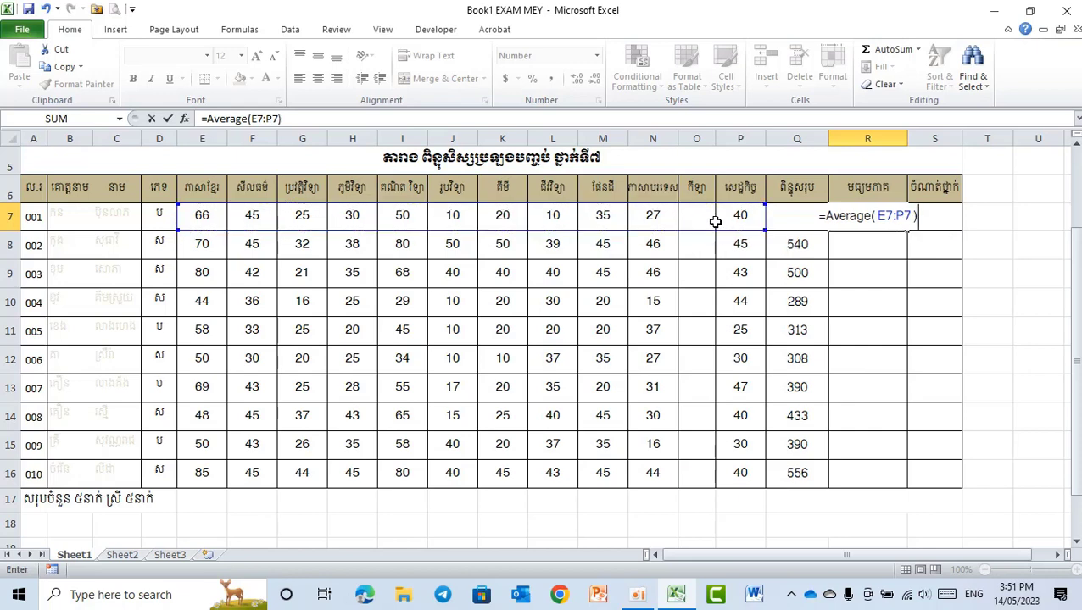
key(Return)
click(858, 216)
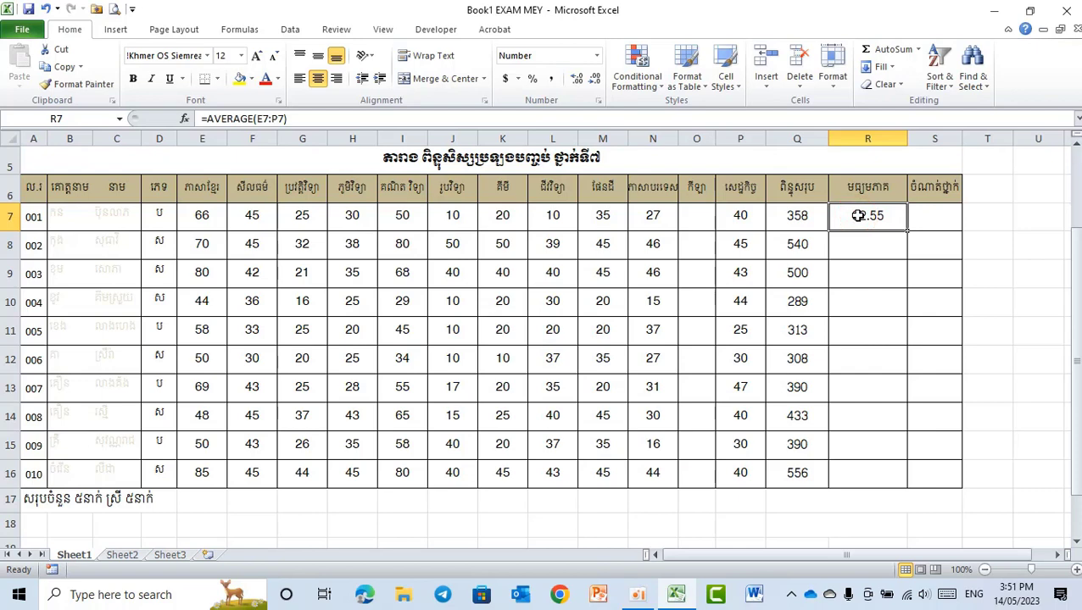
click(194, 217)
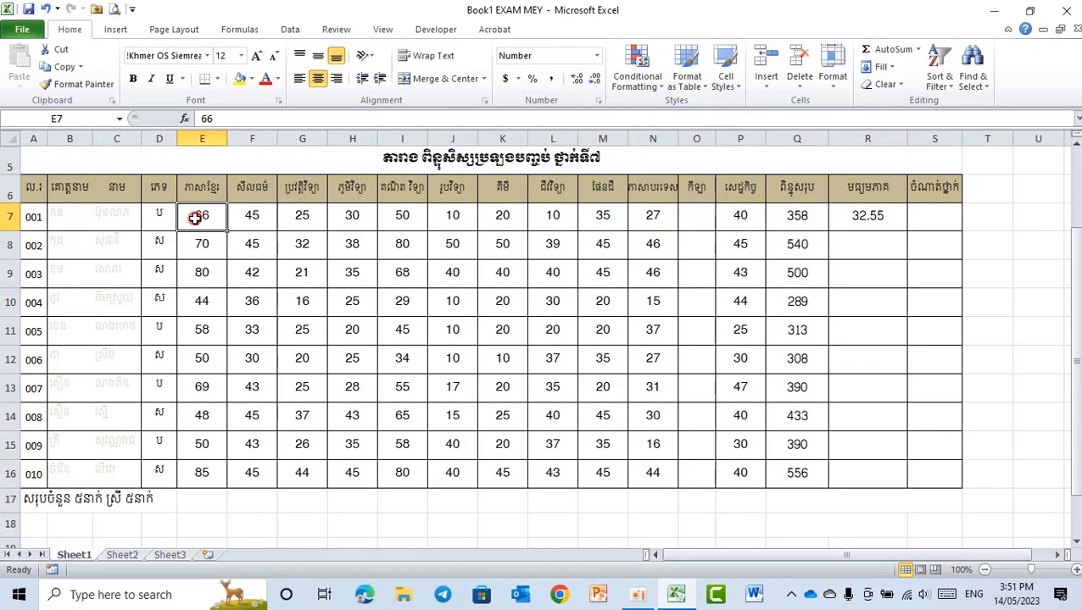
click(248, 216)
click(299, 215)
click(354, 217)
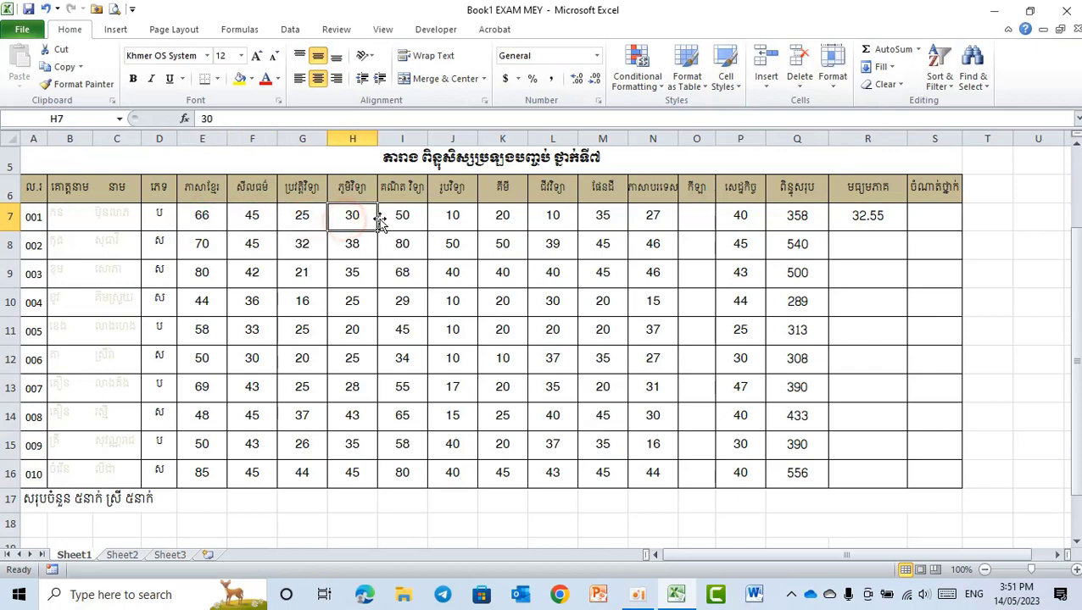
click(405, 217)
click(441, 218)
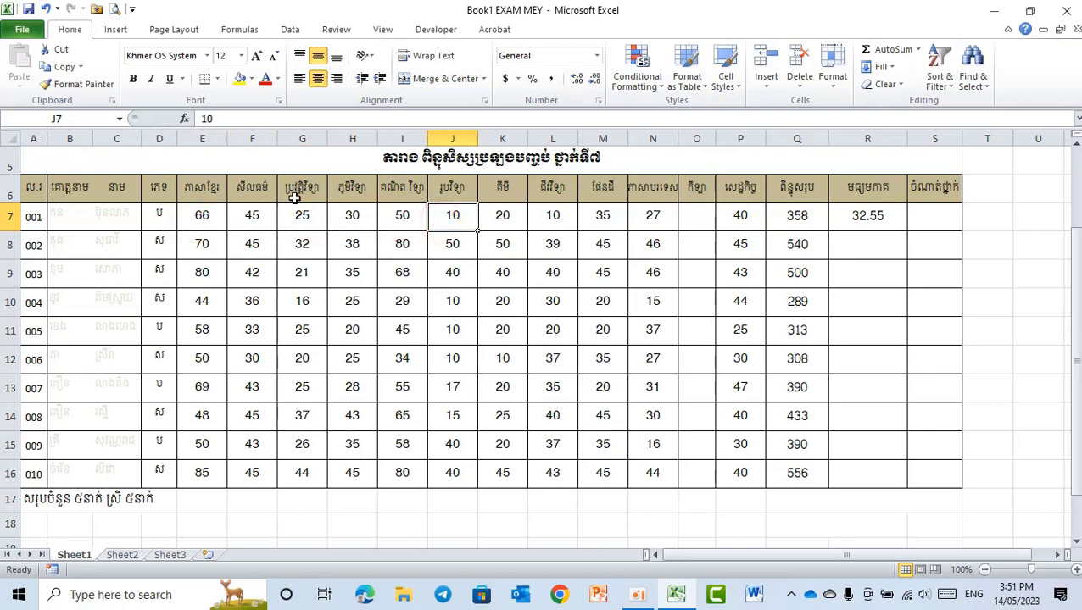
click(201, 187)
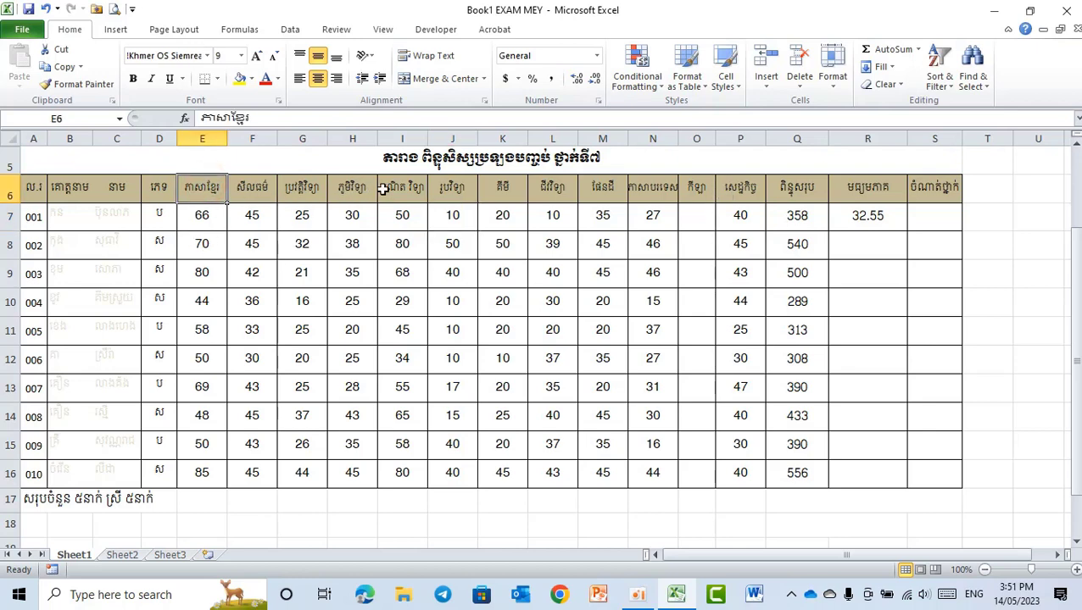
click(397, 187)
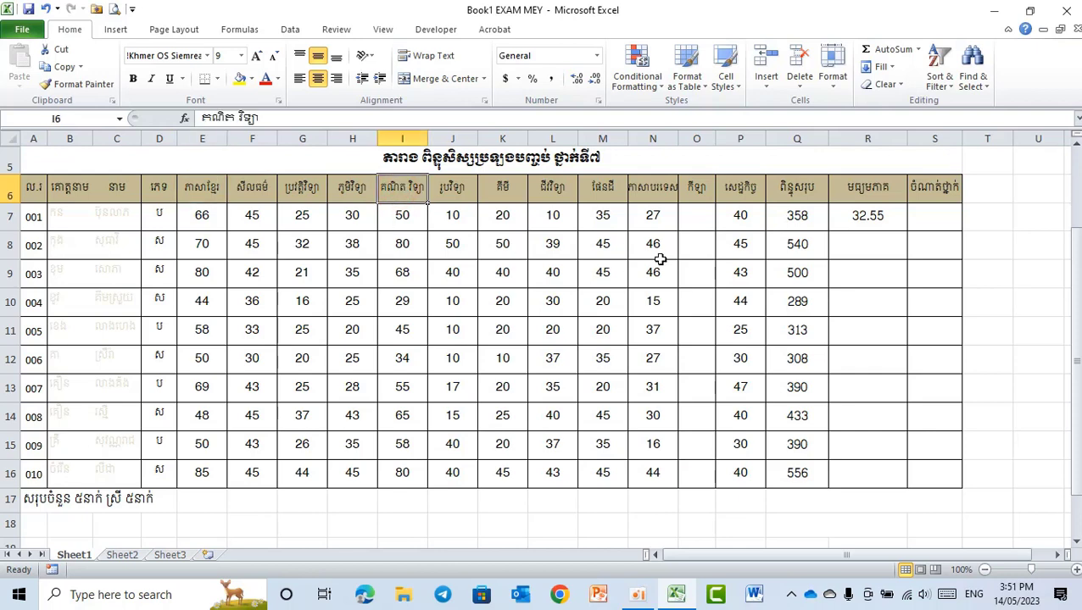
click(845, 227)
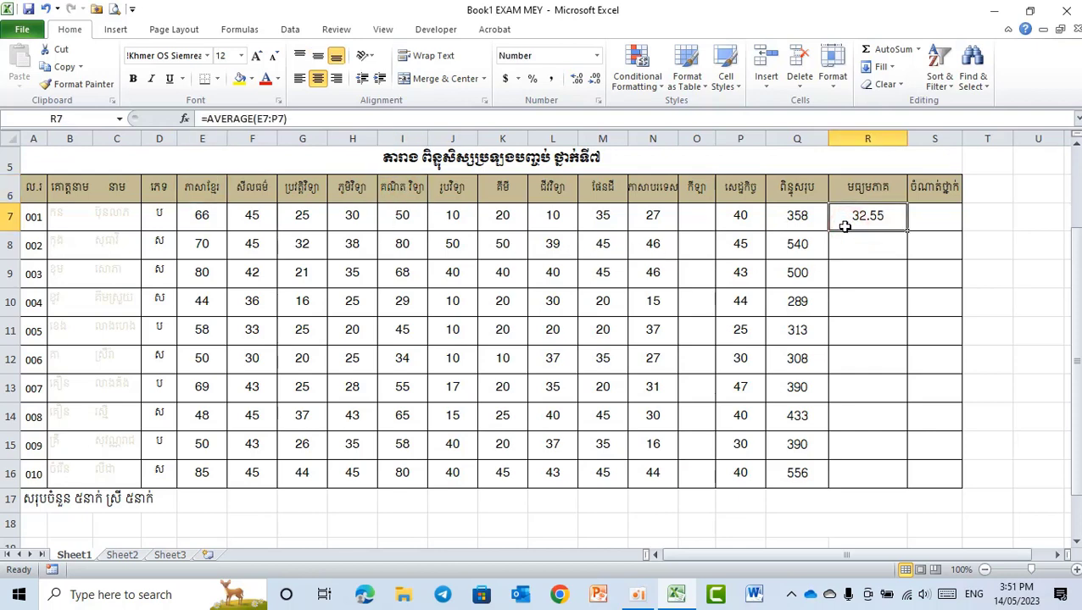
Step: Replace R7's formula with =Q7/13 so the first average reads 27.54
text(=)
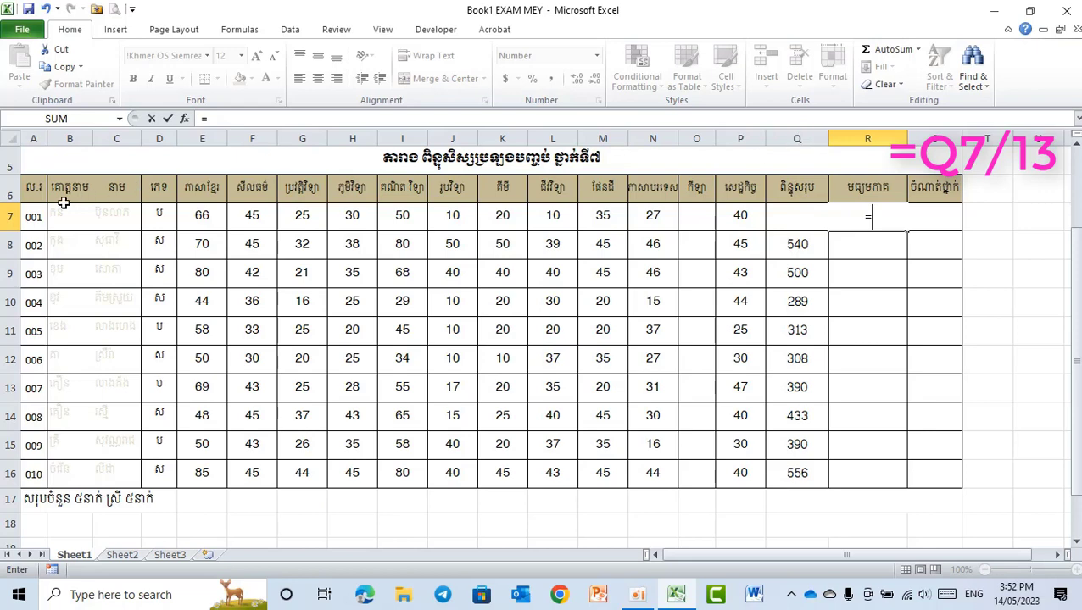
text(q)
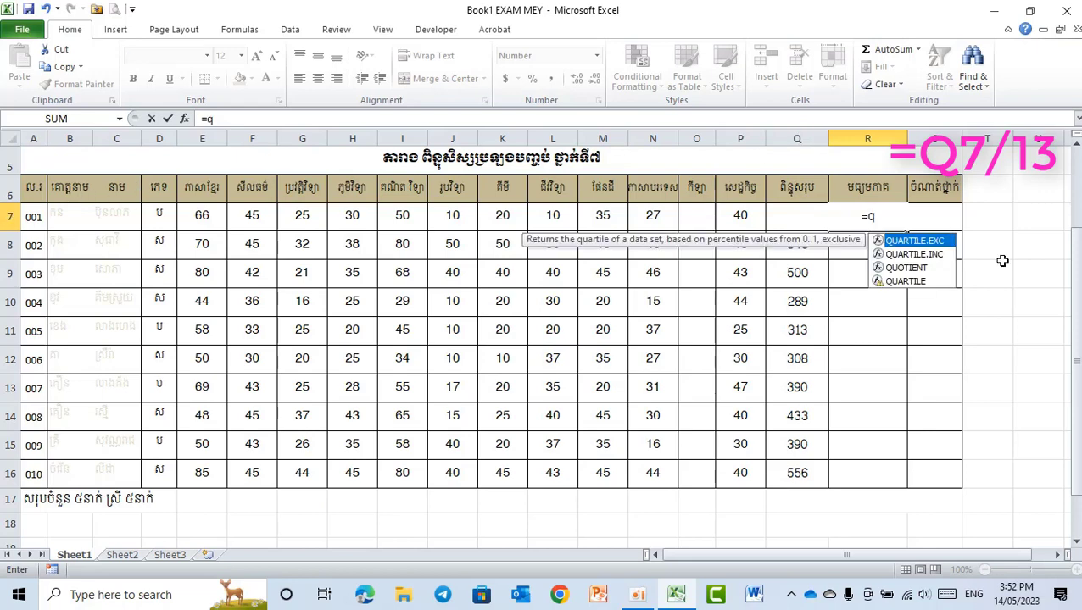
text(7)
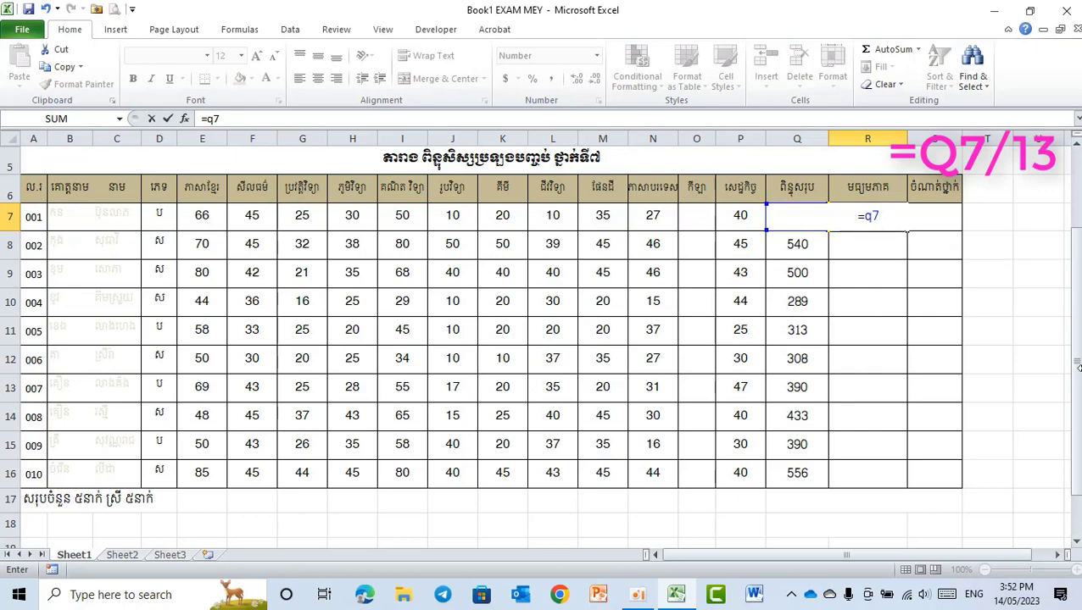
text(/)
text(13)
key(Return)
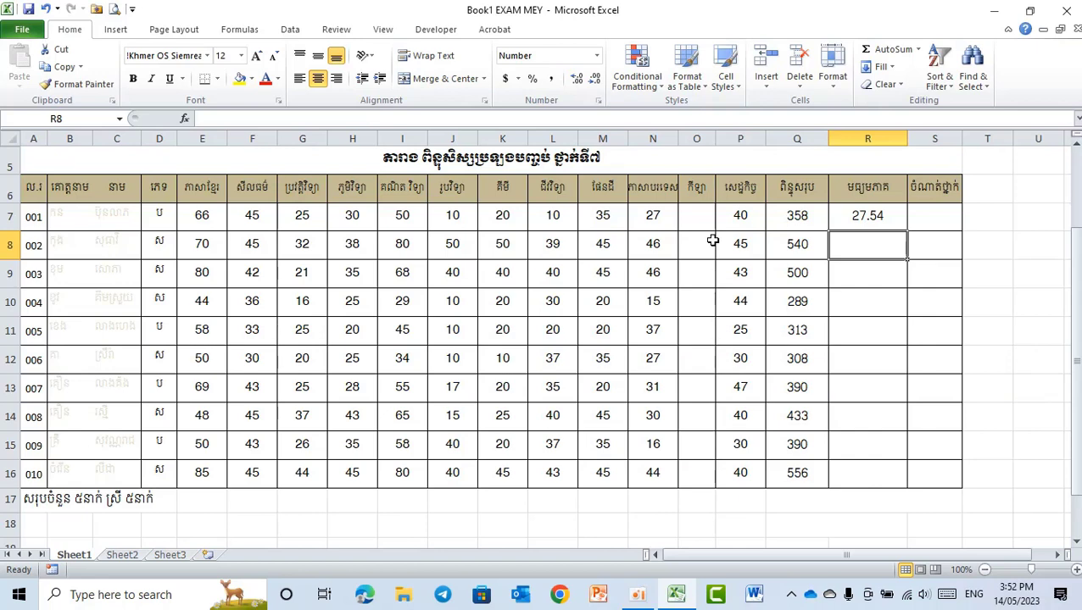
click(845, 222)
Step: Enter =Q8/13 in R8 for the second student's average of 41.54
click(861, 248)
text(=)
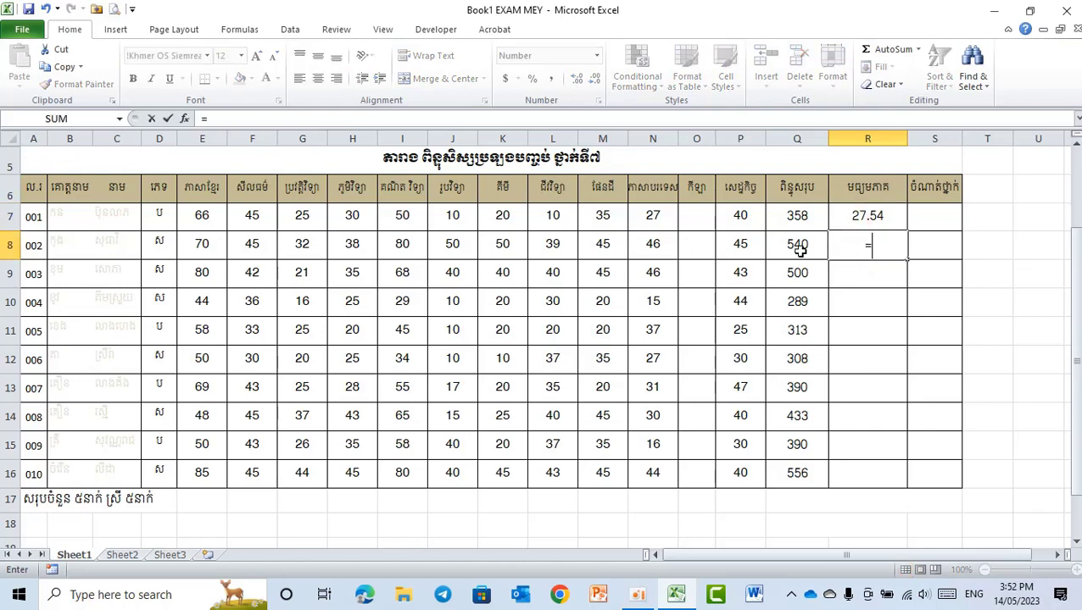
click(801, 251)
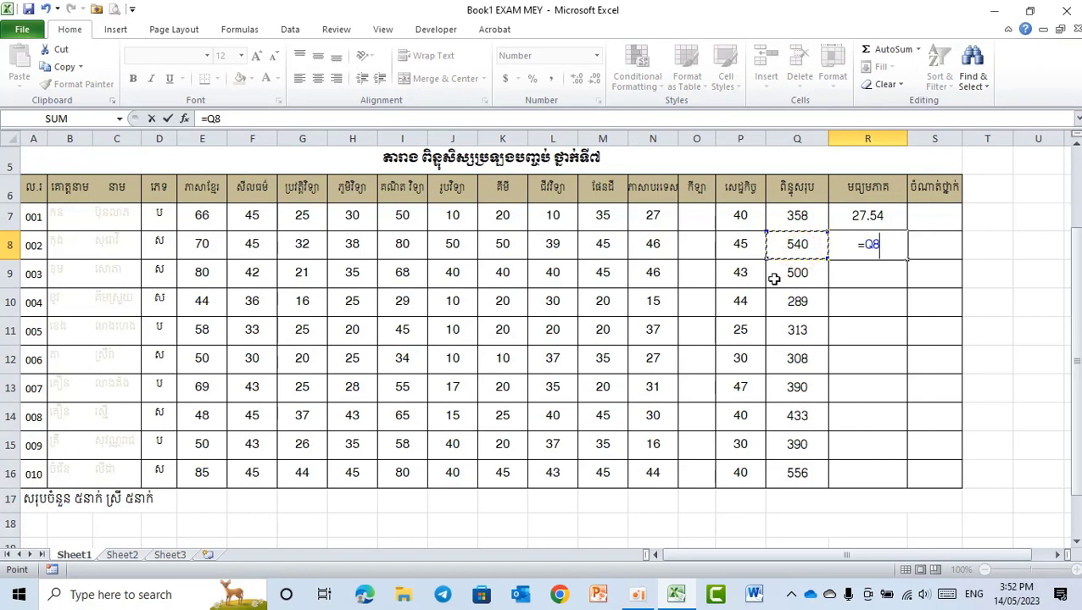
text(/1)
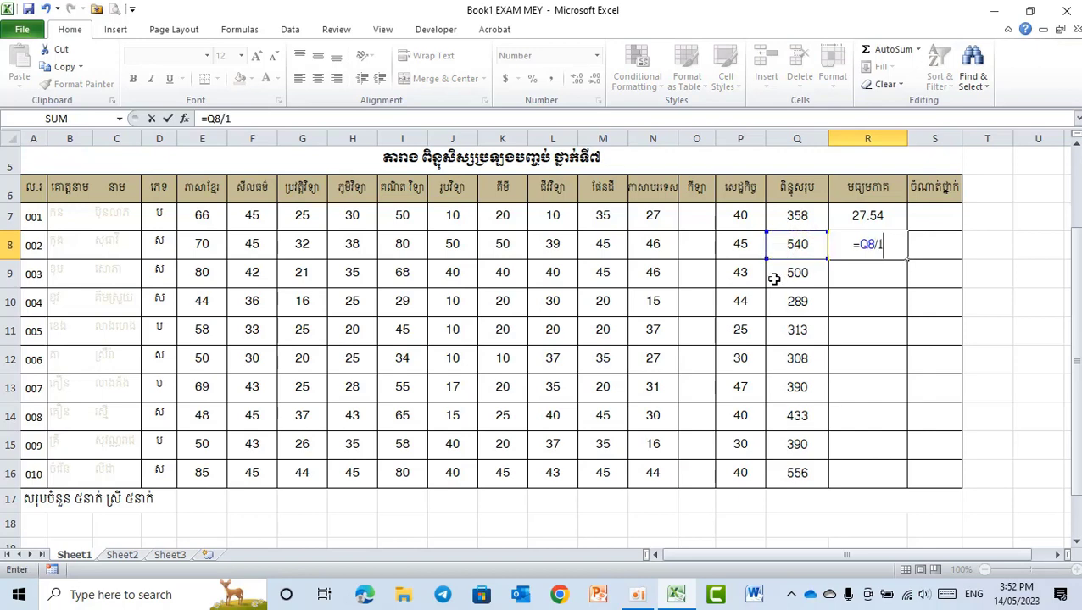
text(3)
key(Return)
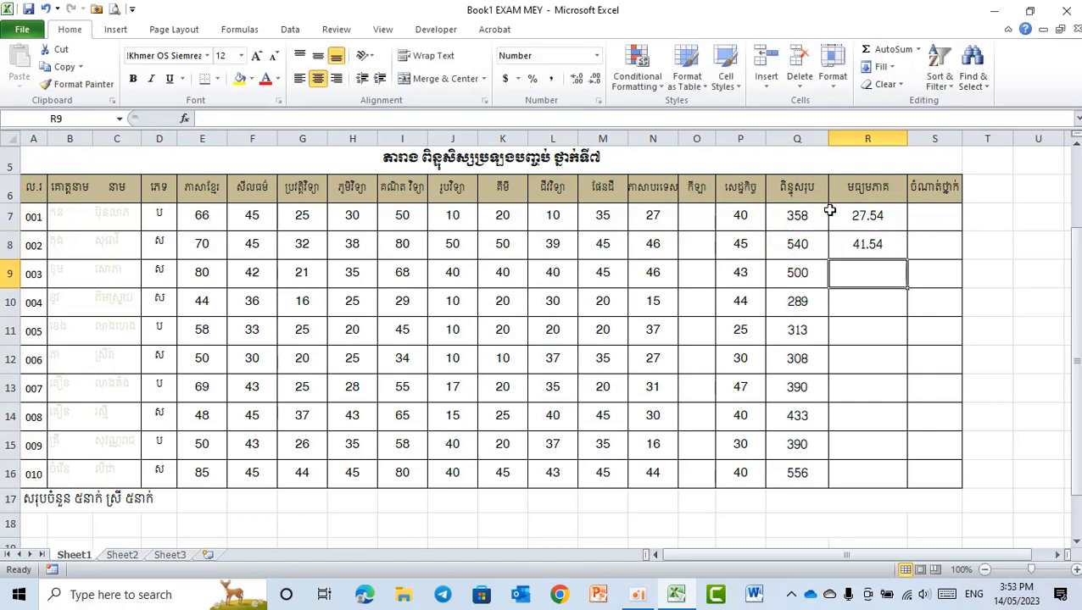
click(876, 213)
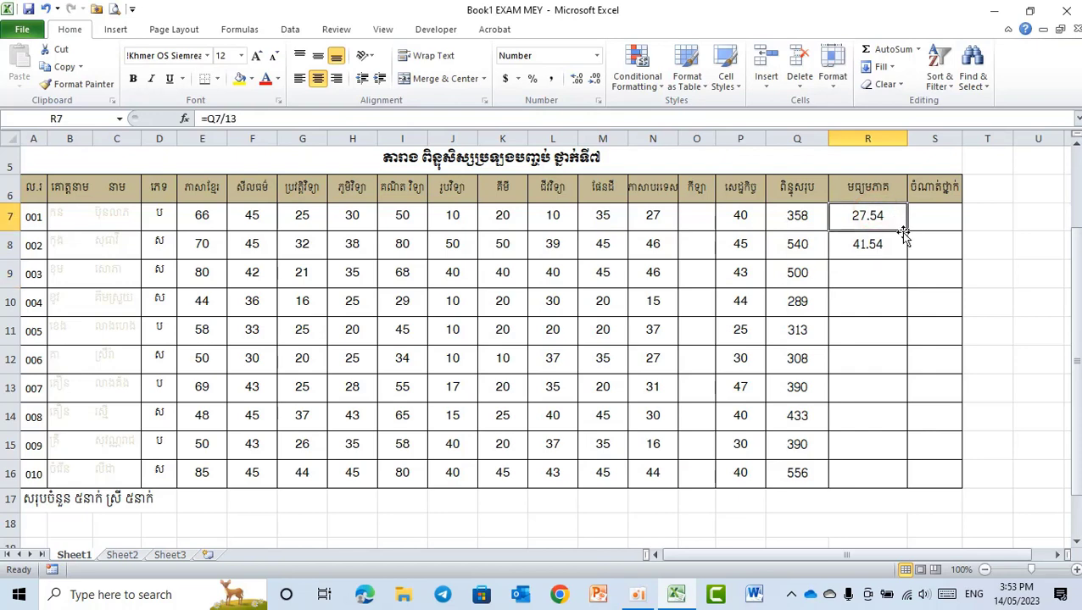
Step: Fill =Q7/13 from R7 down to R16, giving averages from 27.54 to 42.77
mouse_move(907, 228)
mouse_down()
mouse_move(886, 475)
mouse_move(887, 456)
mouse_up()
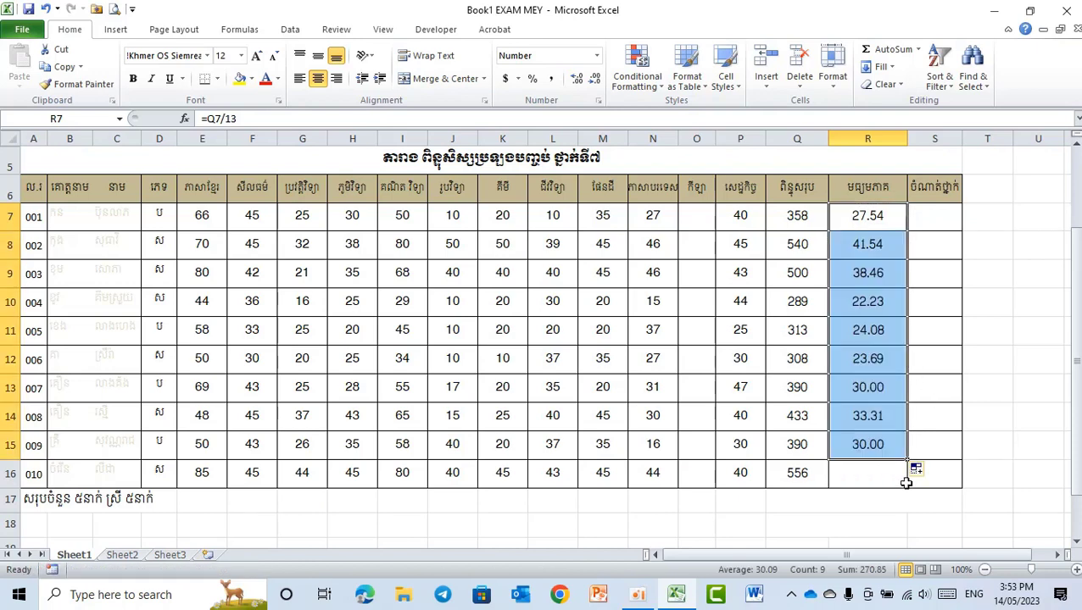
drag(908, 460, 901, 475)
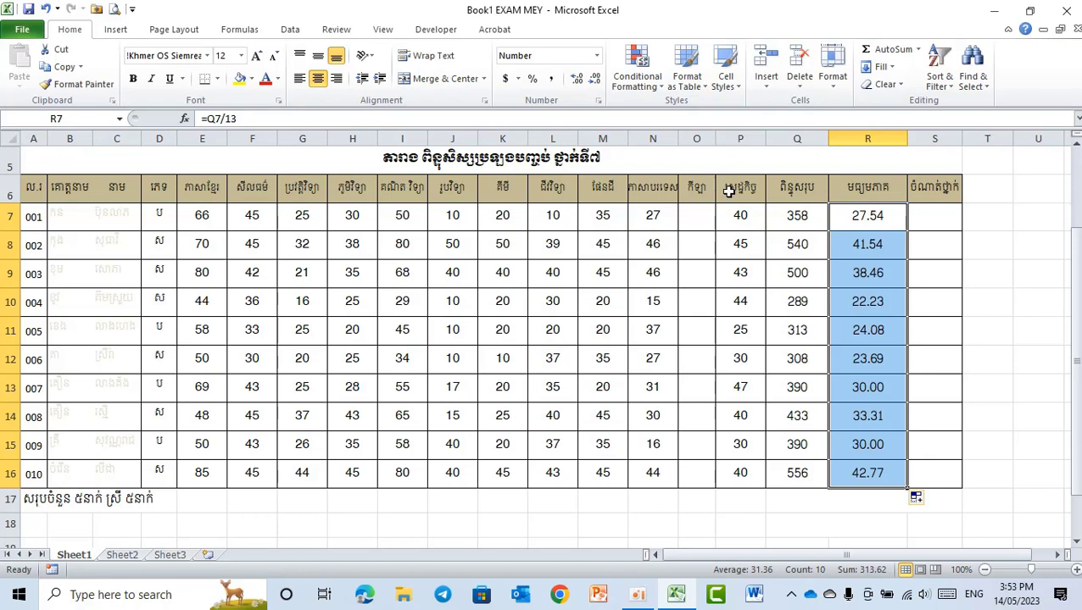
click(210, 217)
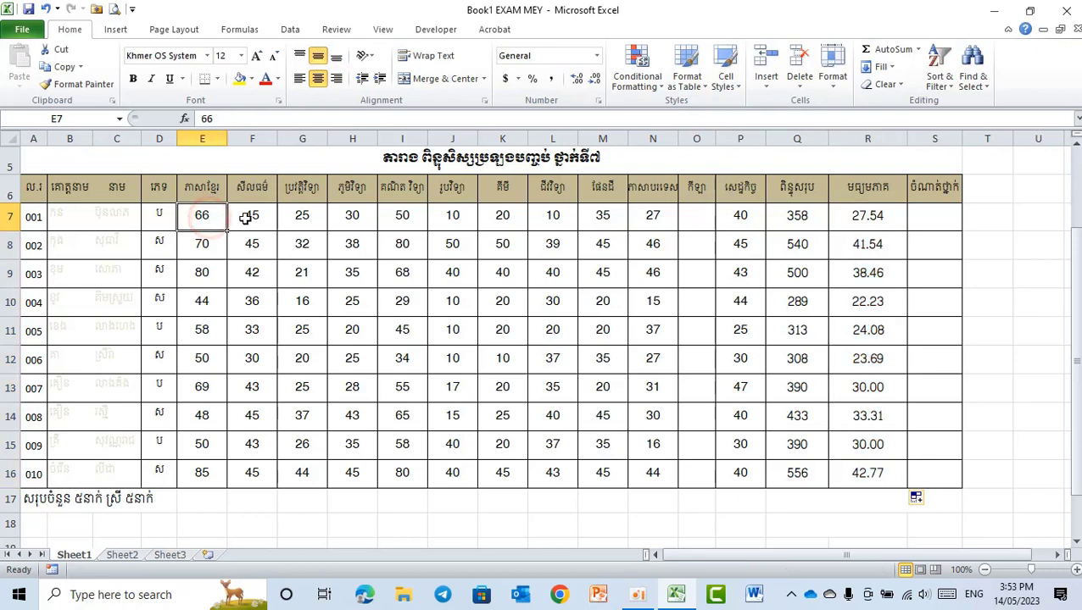
click(245, 218)
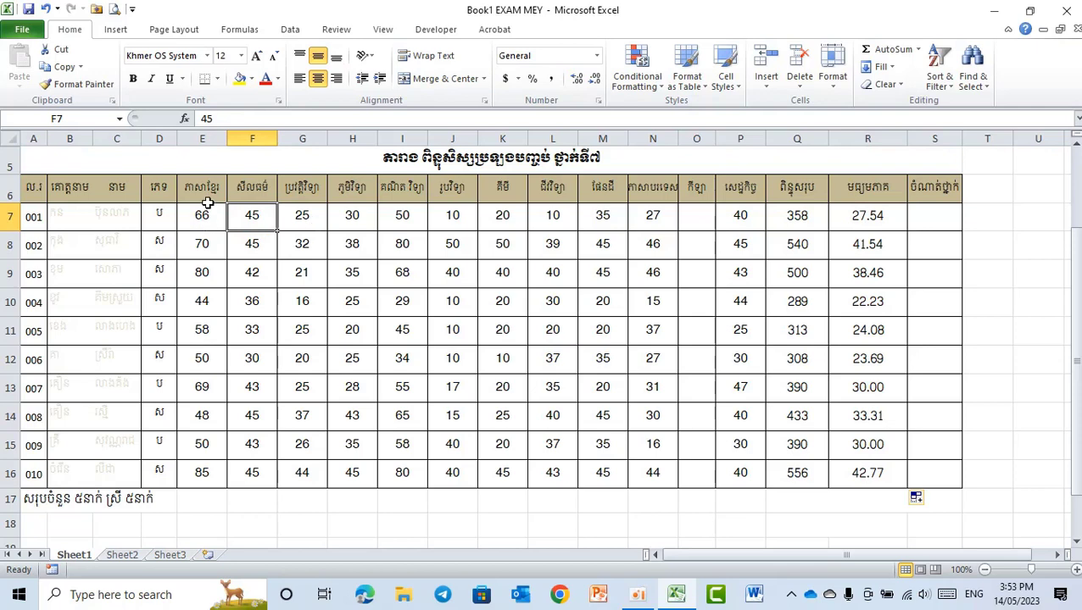
click(206, 195)
click(260, 197)
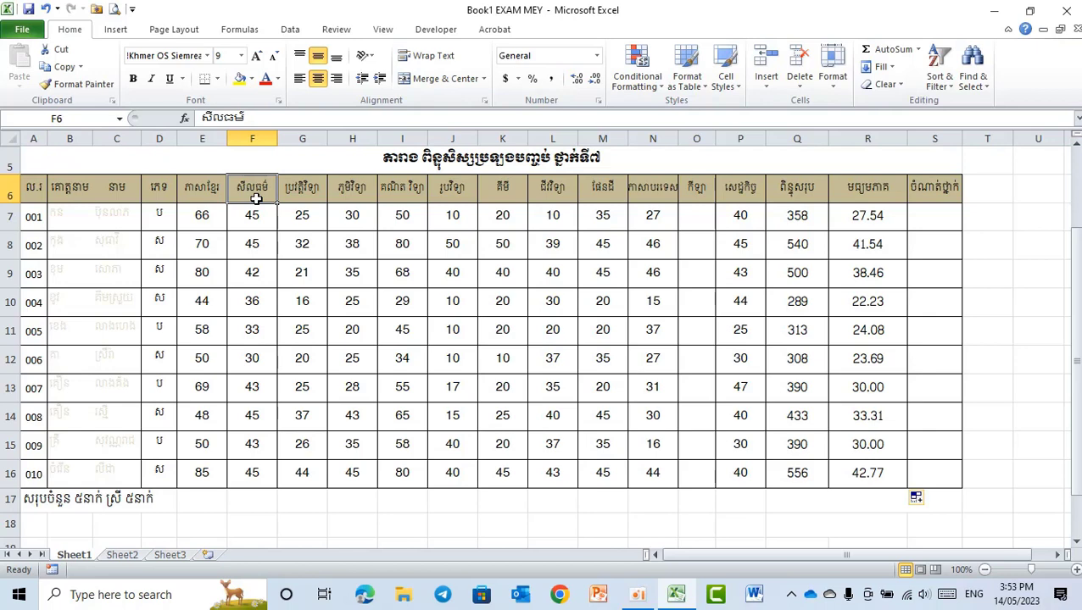
click(842, 226)
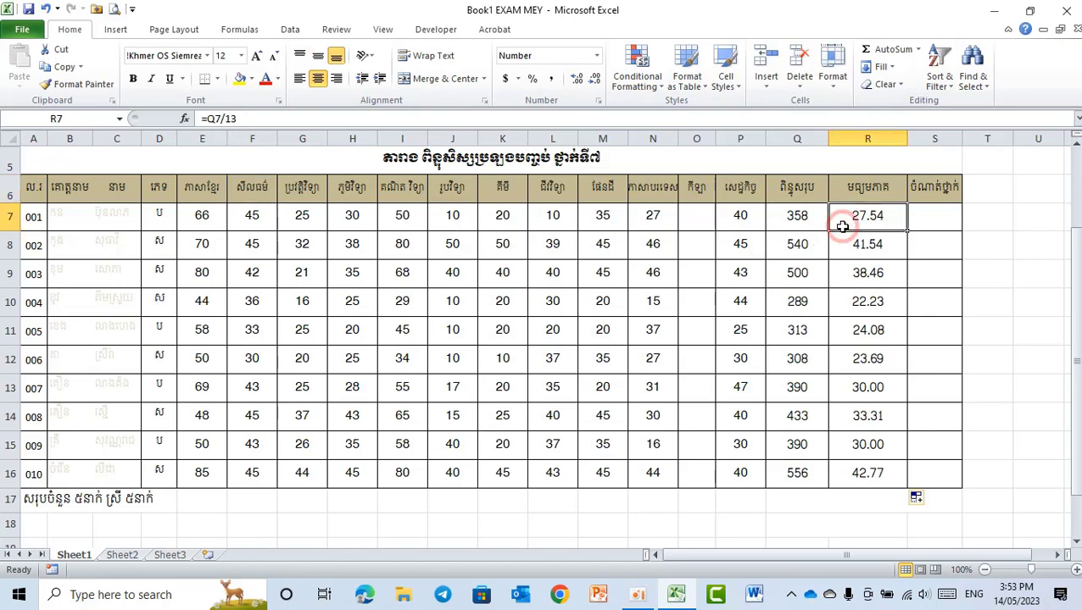
double_click(842, 226)
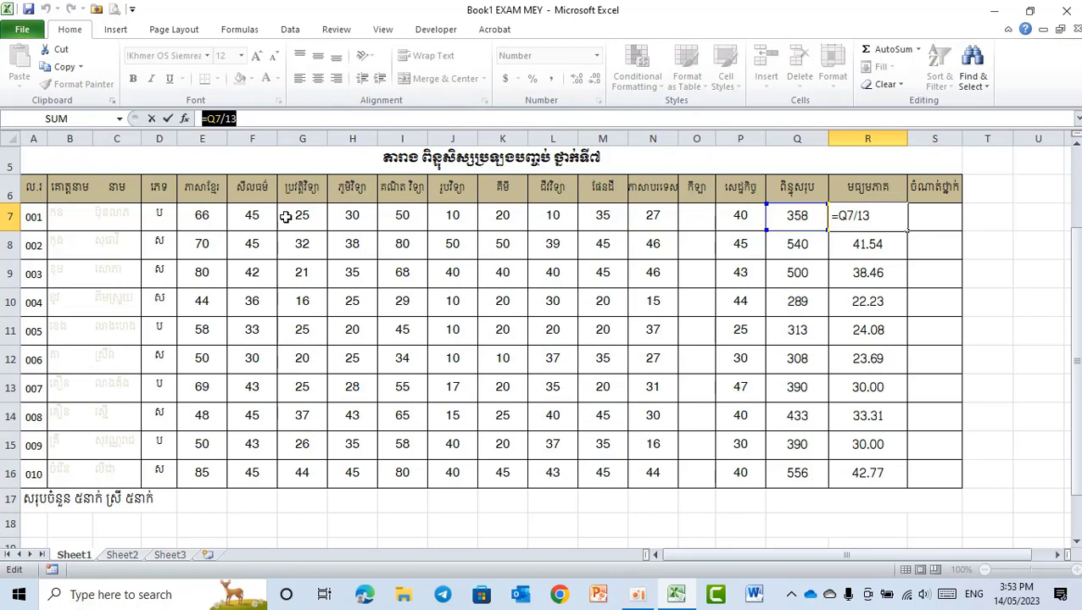
key(Return)
click(868, 217)
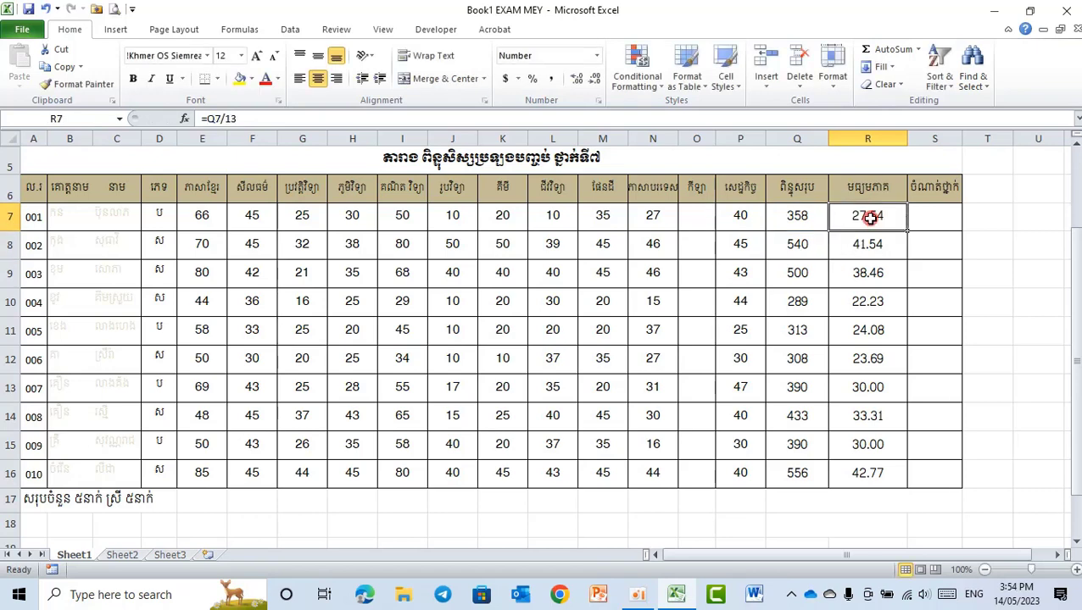